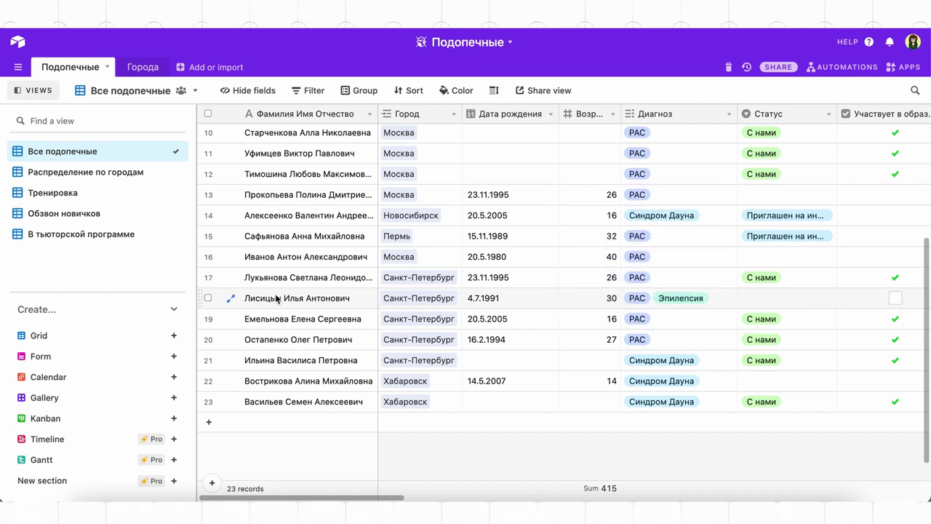
- Begin a synced table sourced from the Сотрудники base's Сотрудники table; only Grid view is offered
left_click(218, 67)
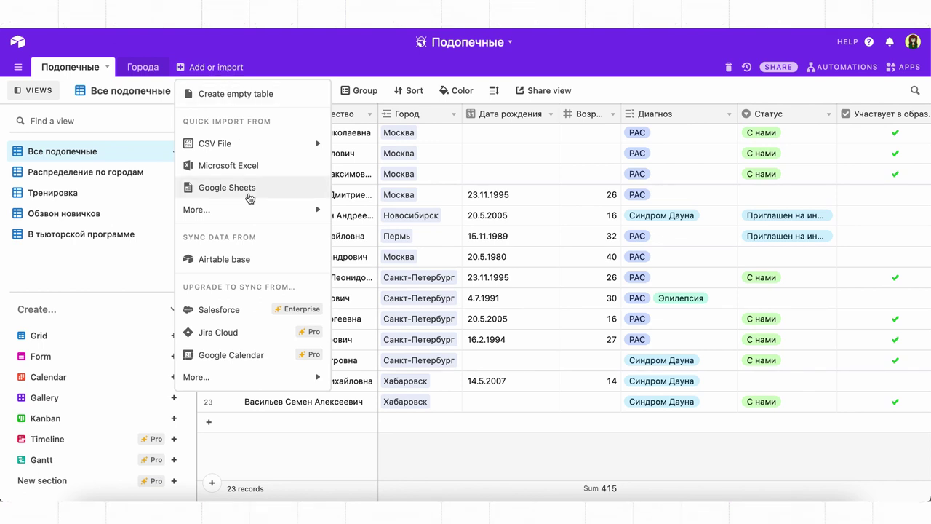
left_click(266, 269)
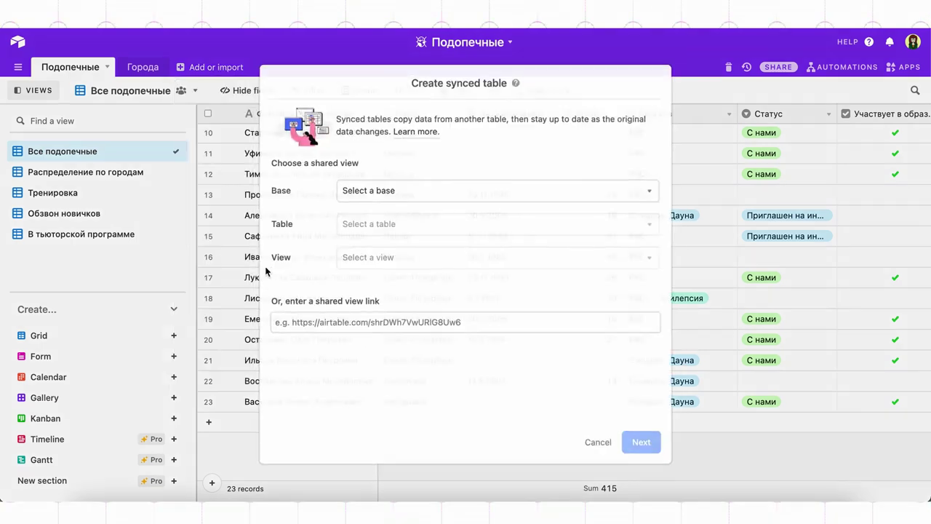
left_click(413, 190)
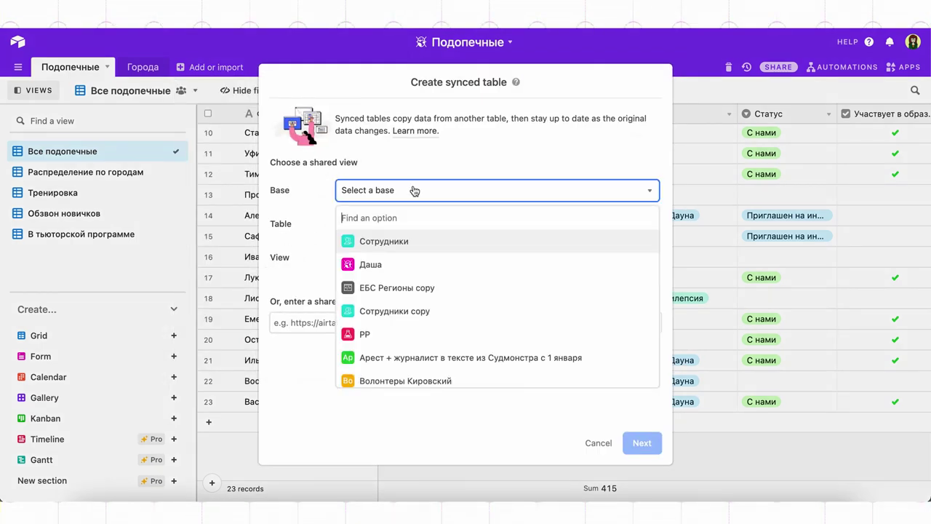
left_click(403, 242)
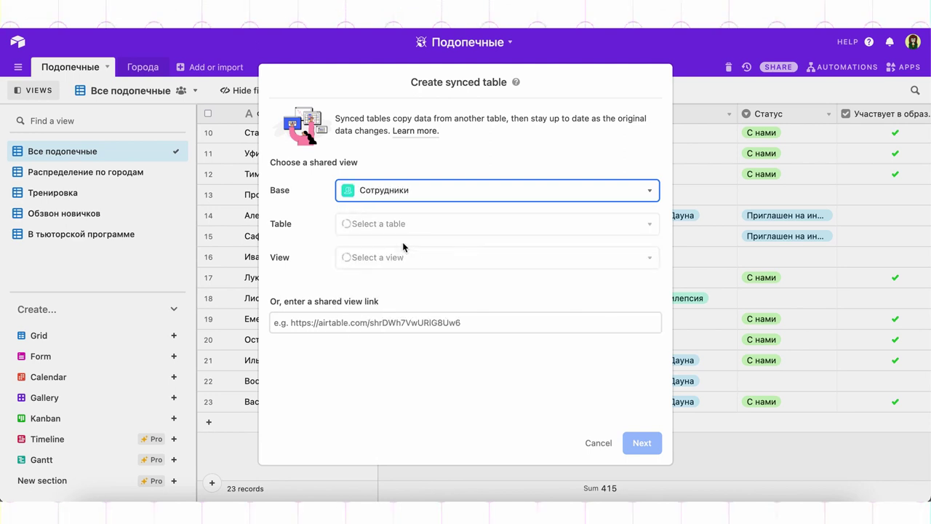
left_click(404, 231)
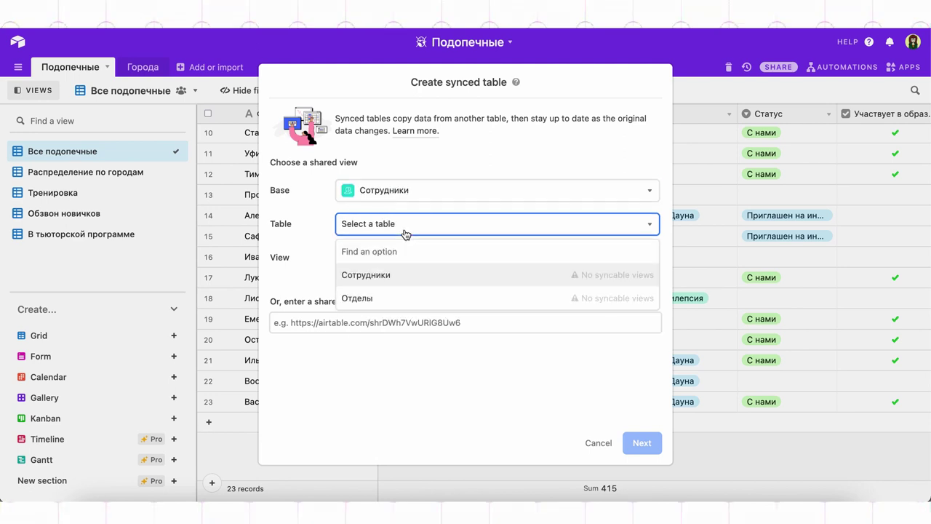
left_click(403, 283)
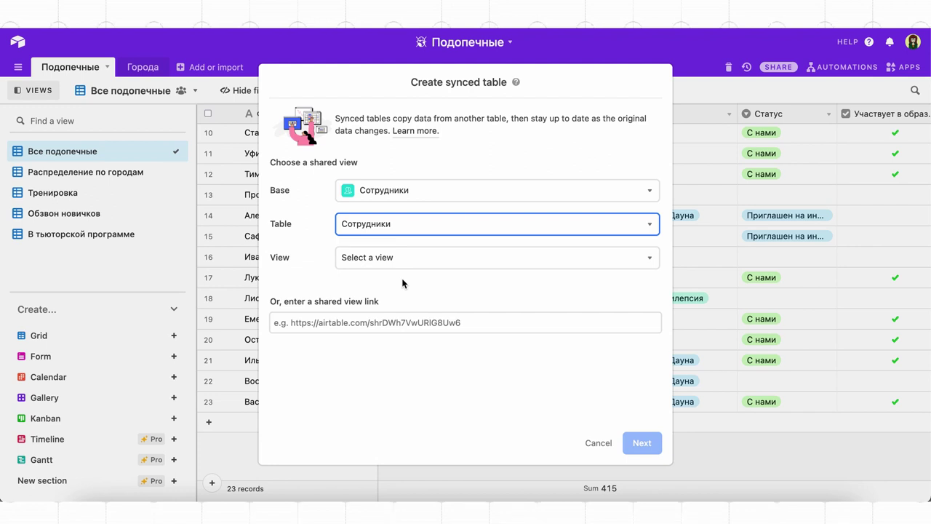
left_click(410, 264)
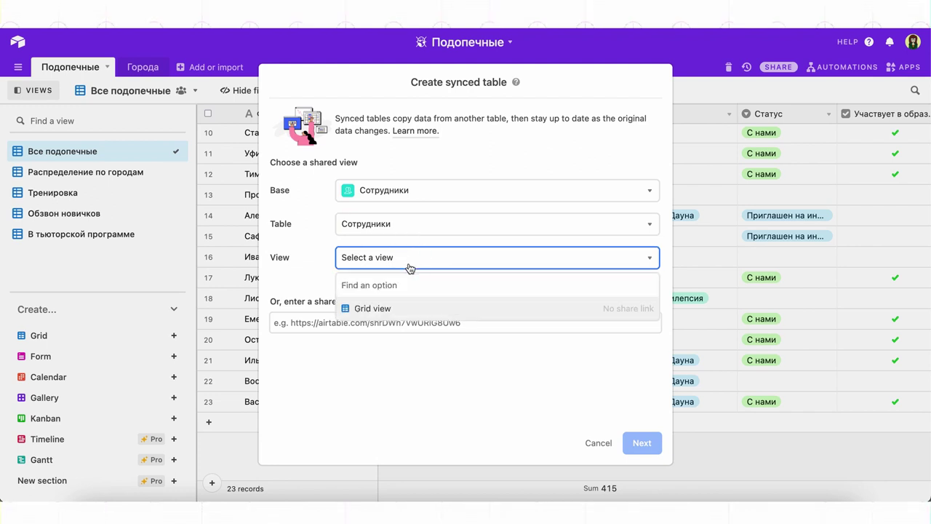
left_click(355, 361)
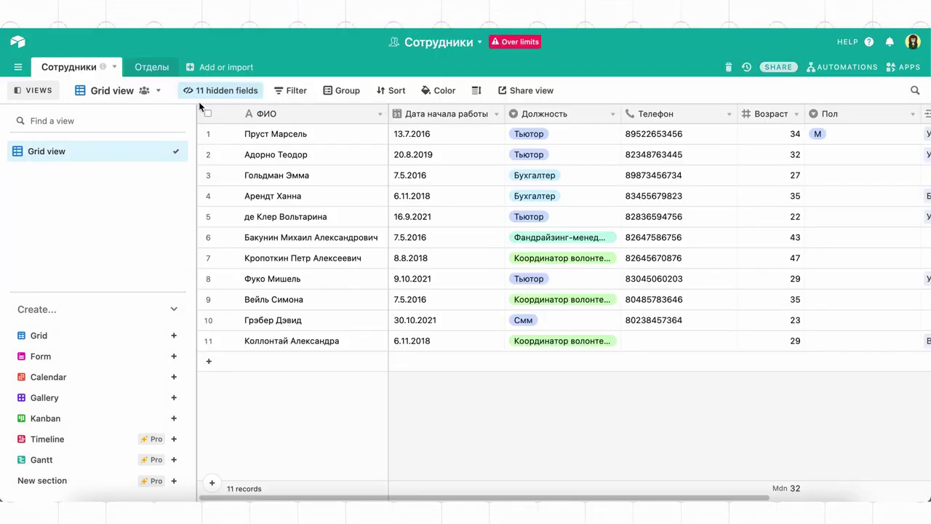
- Duplicate the Grid view as a new view named Тьюторы
left_click(176, 151)
left_click(239, 201)
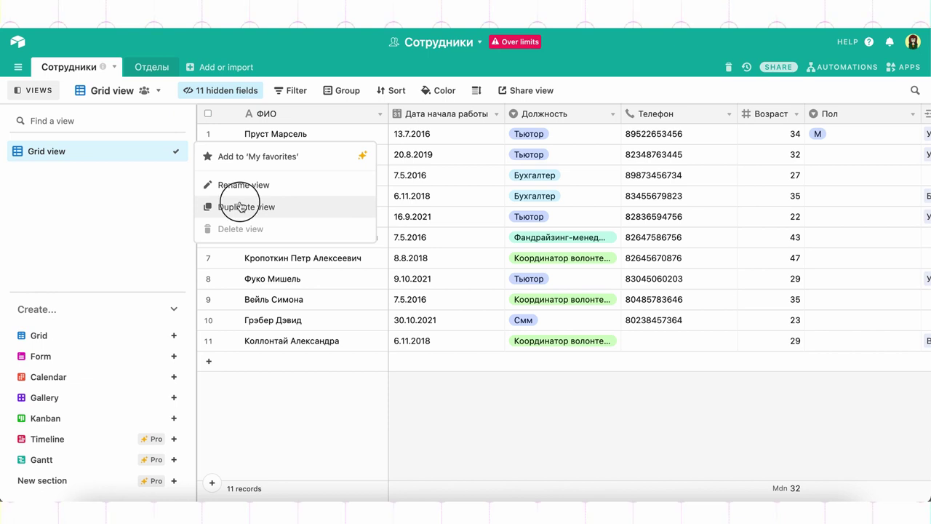
type("Тьюторы")
key("Return")
- Filter the Тьюторы view to records where Должность is Тьютор
left_click(296, 90)
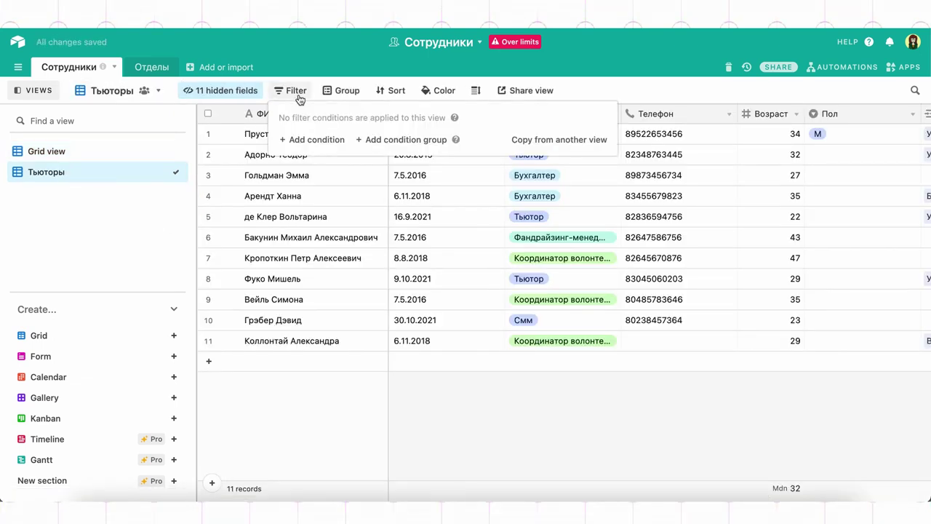
left_click(313, 138)
left_click(358, 139)
left_click(368, 224)
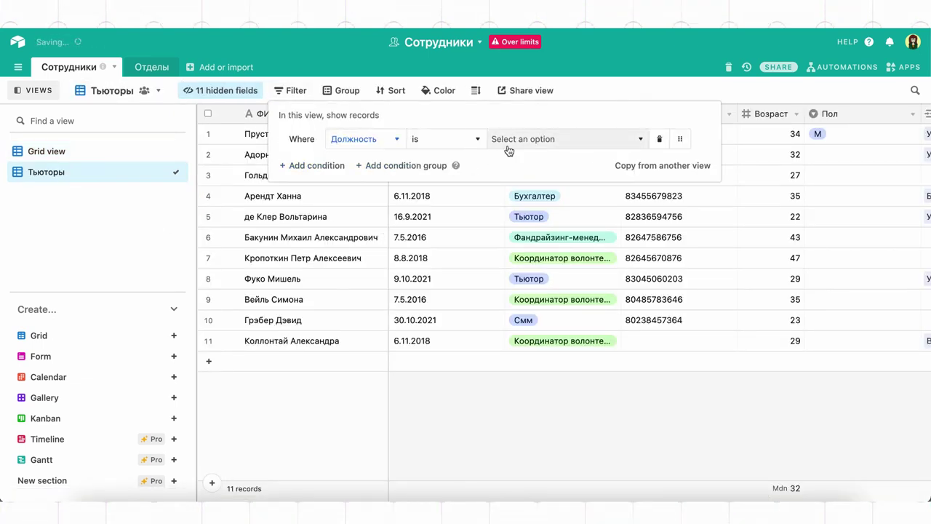
left_click(507, 139)
left_click(515, 183)
left_click(508, 265)
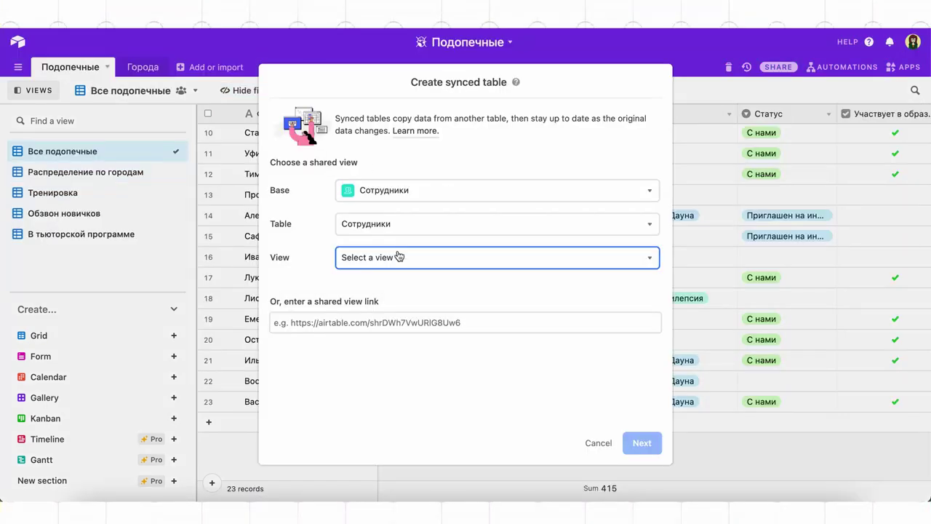
left_click(399, 257)
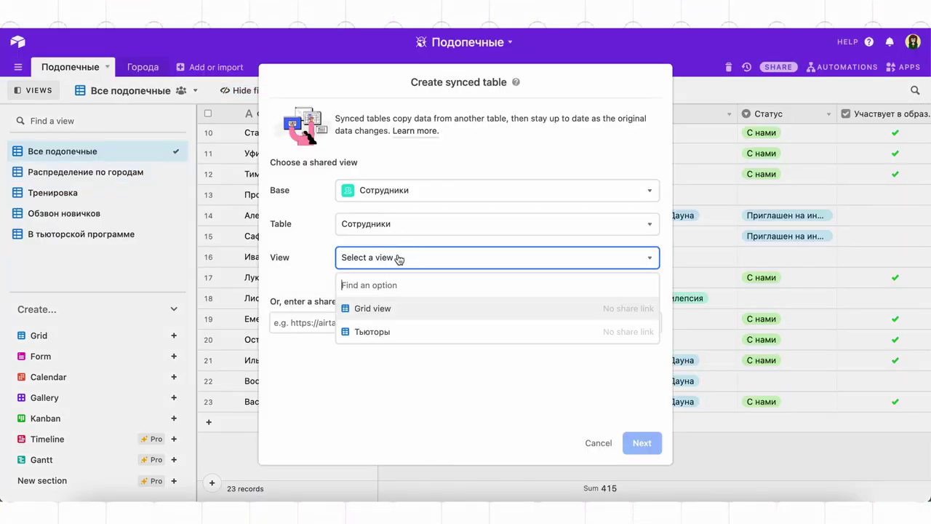
- Pick Тьюторы as the source view and share it via a link allowing sync to other bases
left_click(398, 333)
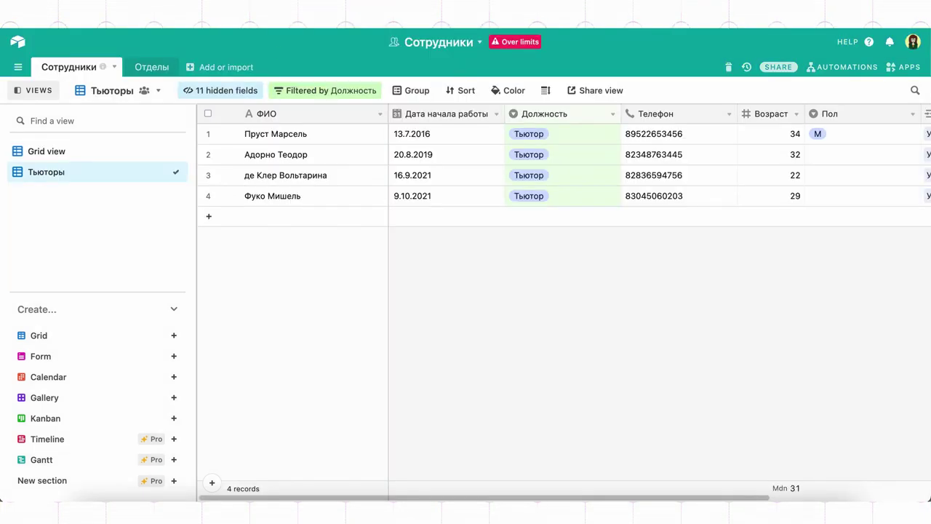
left_click(584, 90)
left_click(621, 127)
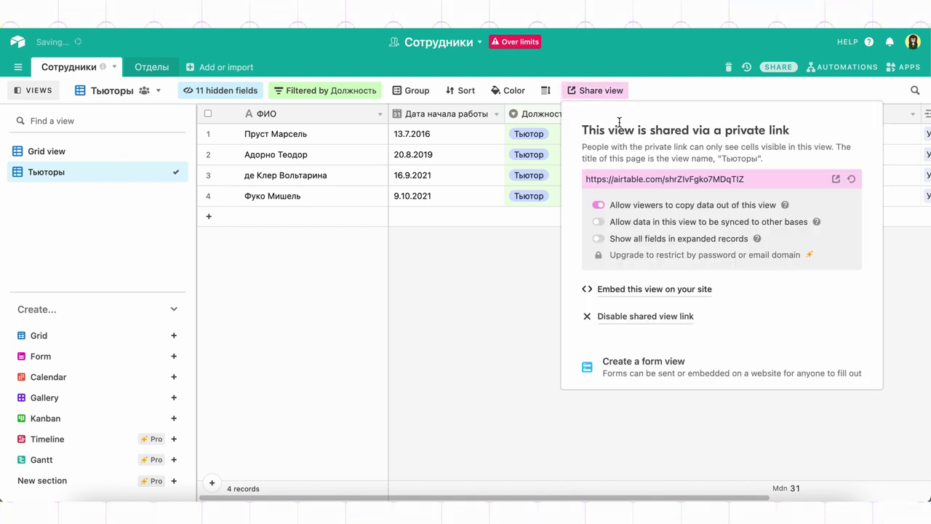
left_click(654, 224)
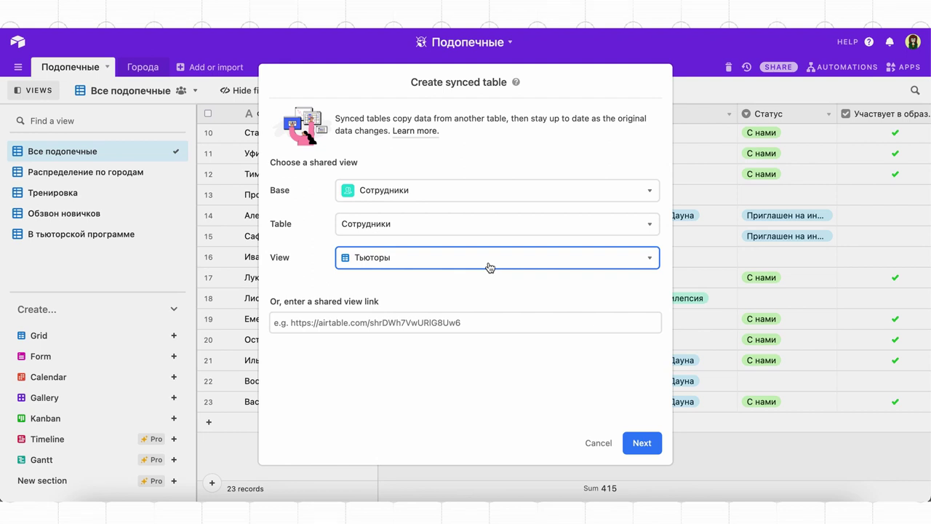
- Sync only the ФИО and Телефон fields and create the Тьюторы table
left_click(641, 444)
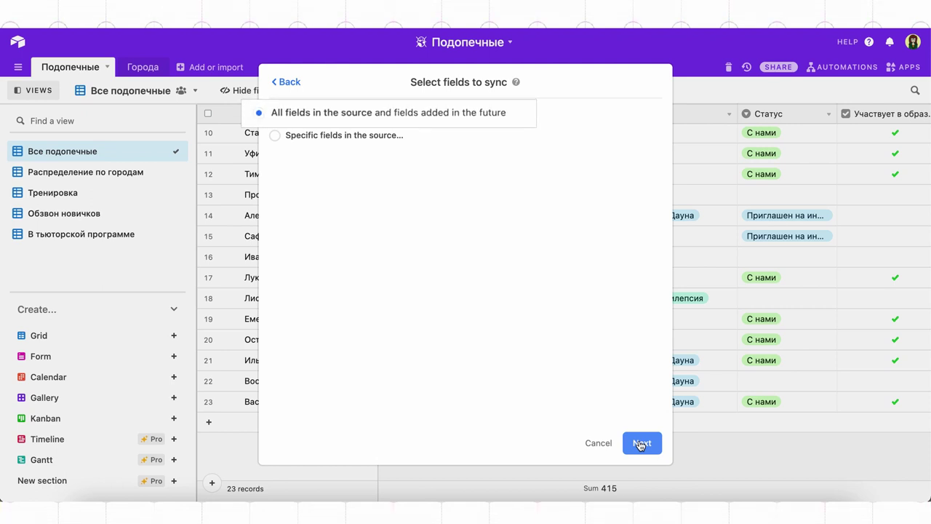
left_click(363, 138)
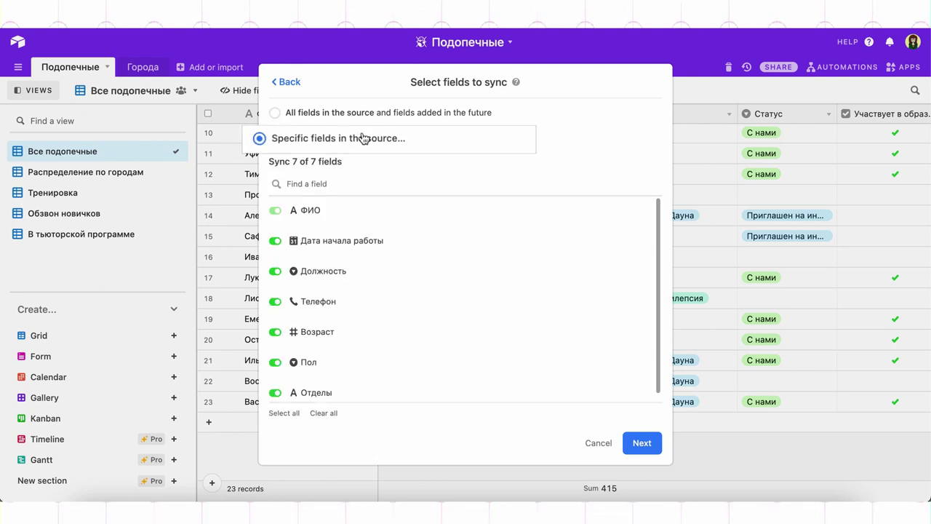
left_click(323, 413)
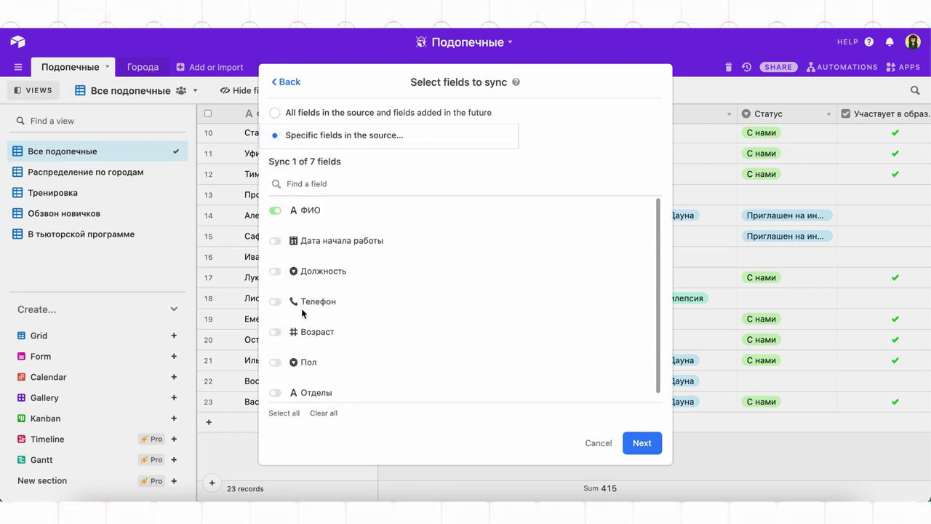
left_click(276, 303)
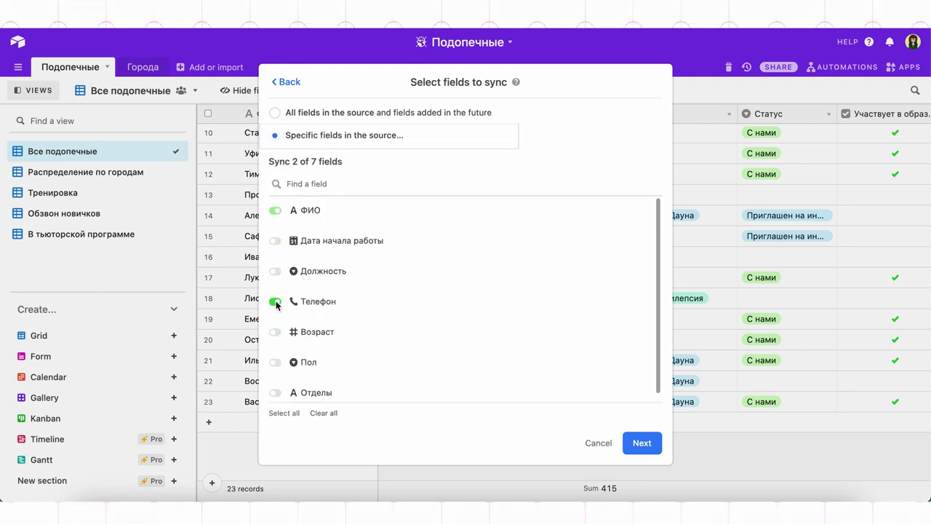
left_click(639, 452)
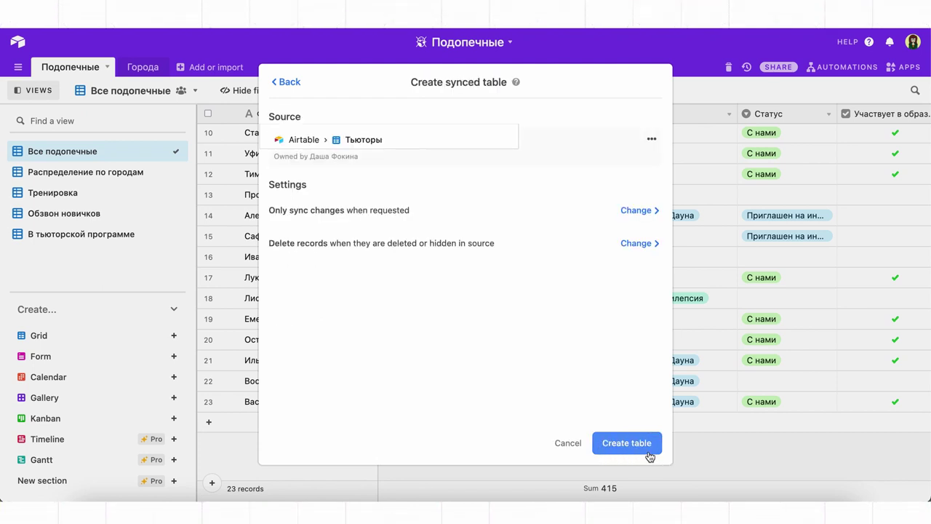
left_click(648, 451)
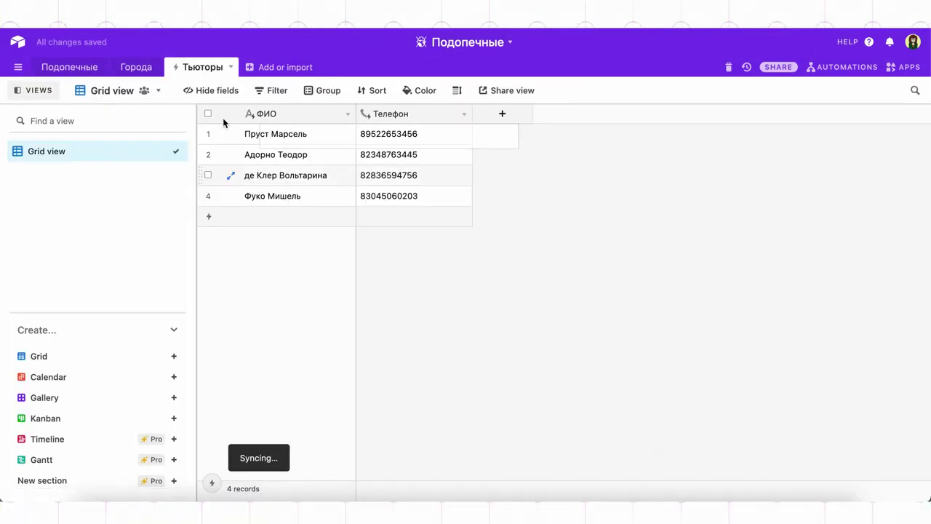
- Try editing a Телефон cell and adding a record to confirm the synced table is read-only
left_click_drag(186, 77, 186, 77)
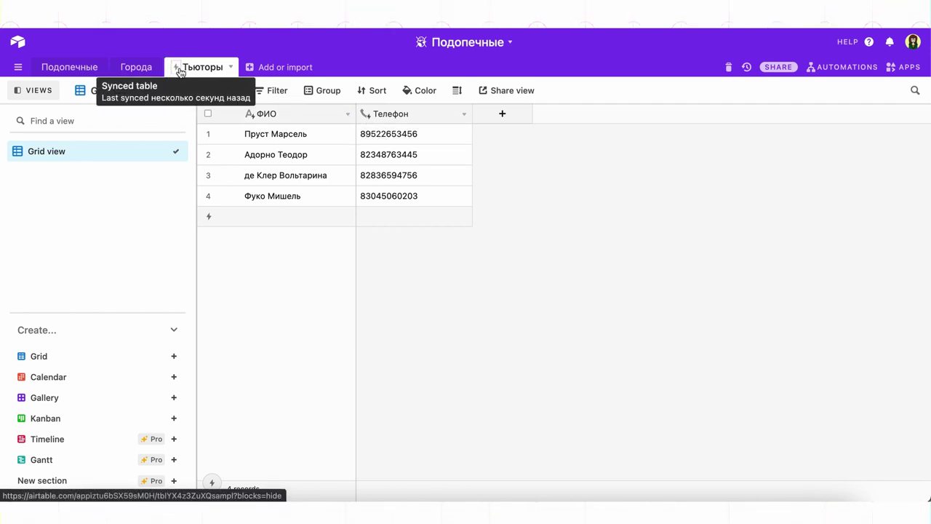
double_click(389, 134)
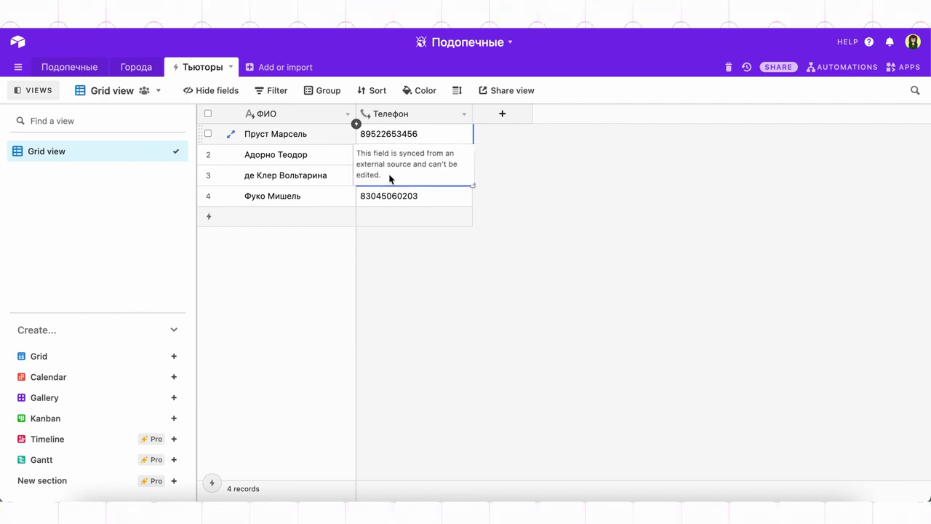
left_click(210, 484)
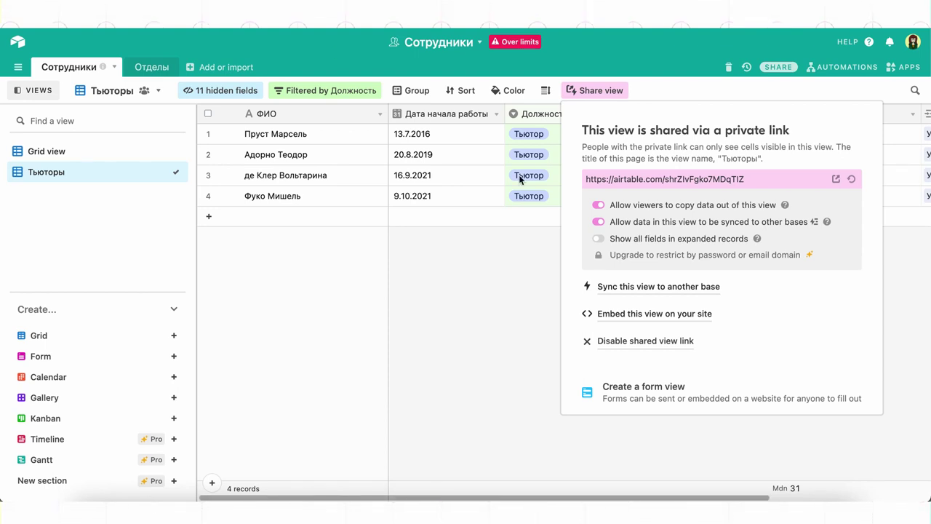
- Sync the Тьюторы view into the НКО "Альтруист" workspace's Подопечные base, then review its sync activity
left_click(673, 288)
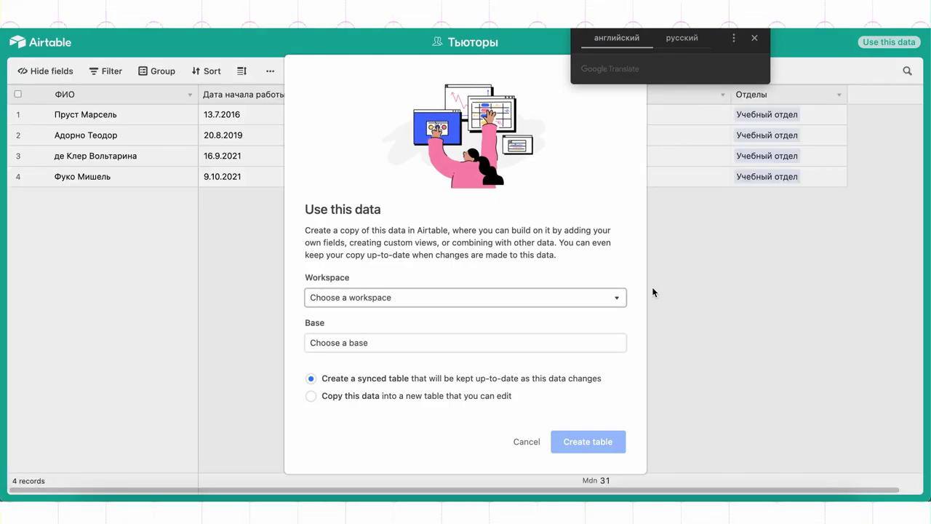
left_click(583, 300)
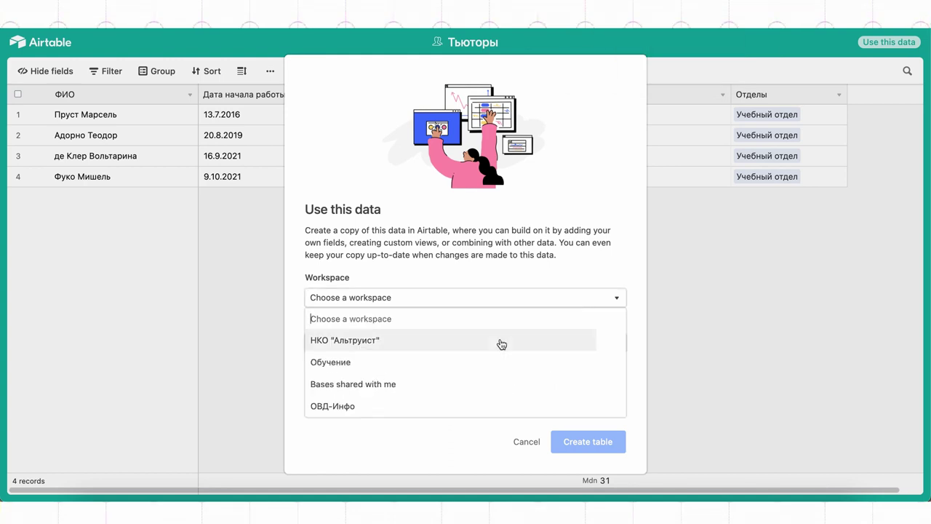
left_click(502, 344)
left_click(477, 353)
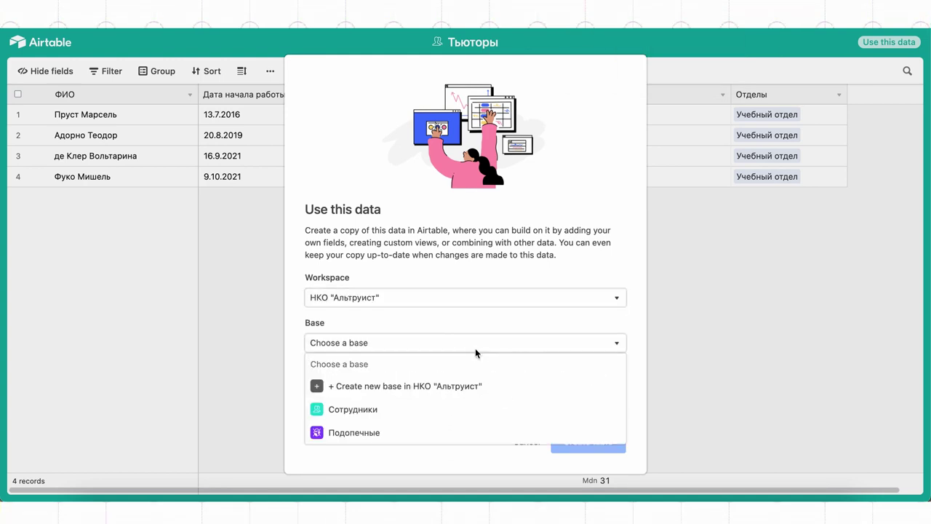
left_click(414, 430)
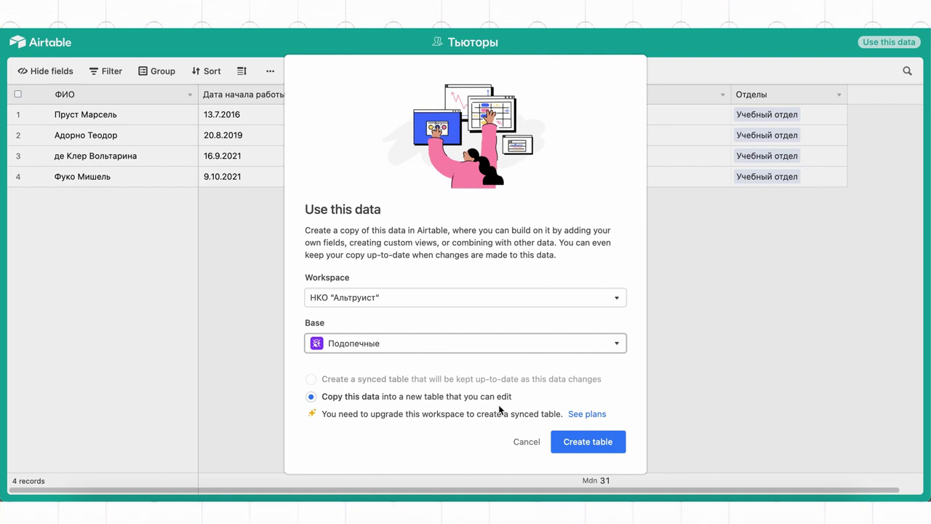
left_click(553, 443)
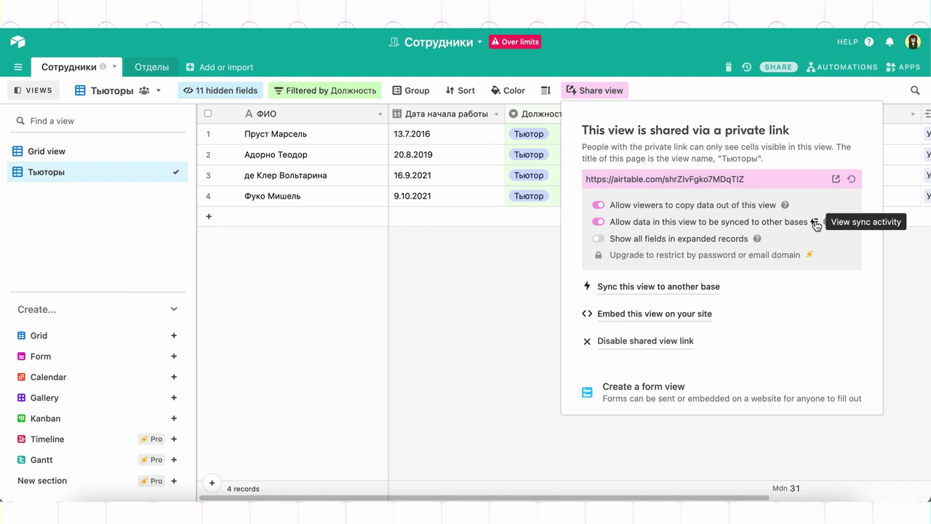
left_click(815, 223)
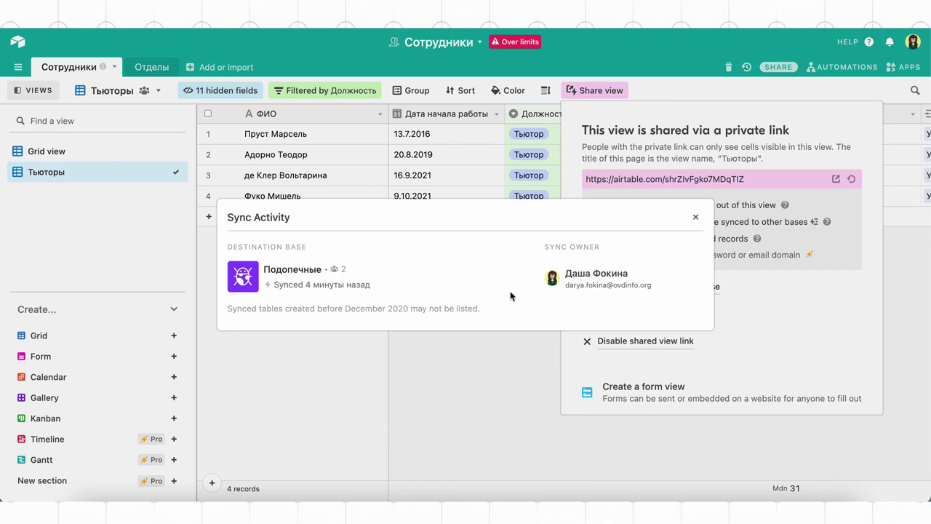
left_click(696, 218)
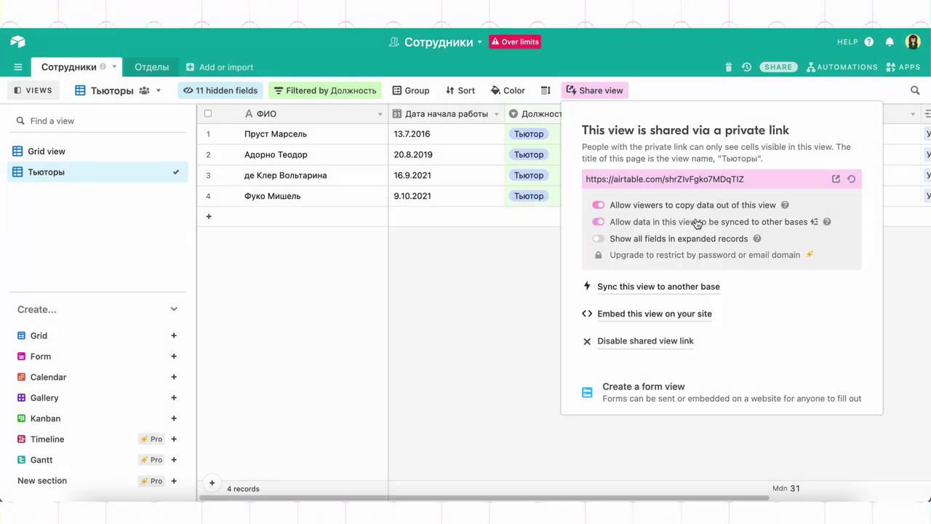
- Preview the shared Тьюторы view, start copying its data to Подопечные, then cancel
left_click(834, 181)
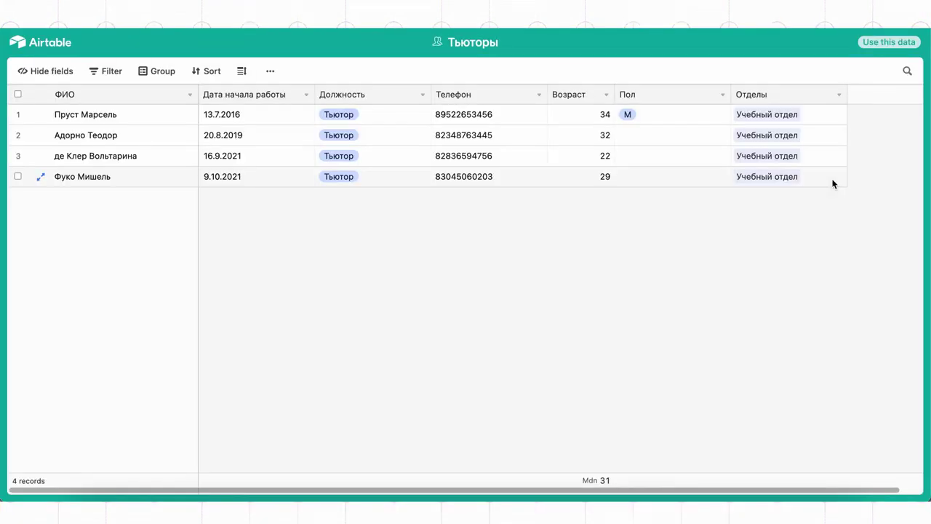
left_click(897, 42)
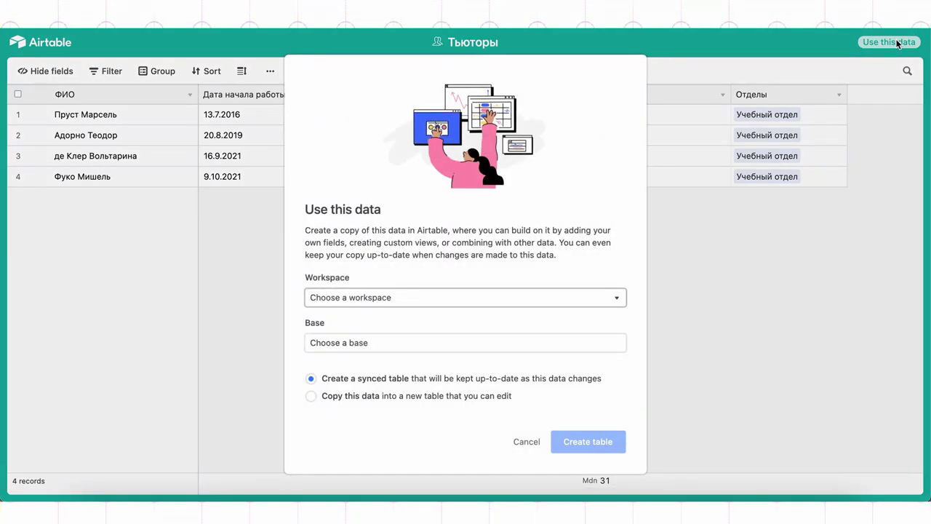
left_click(503, 295)
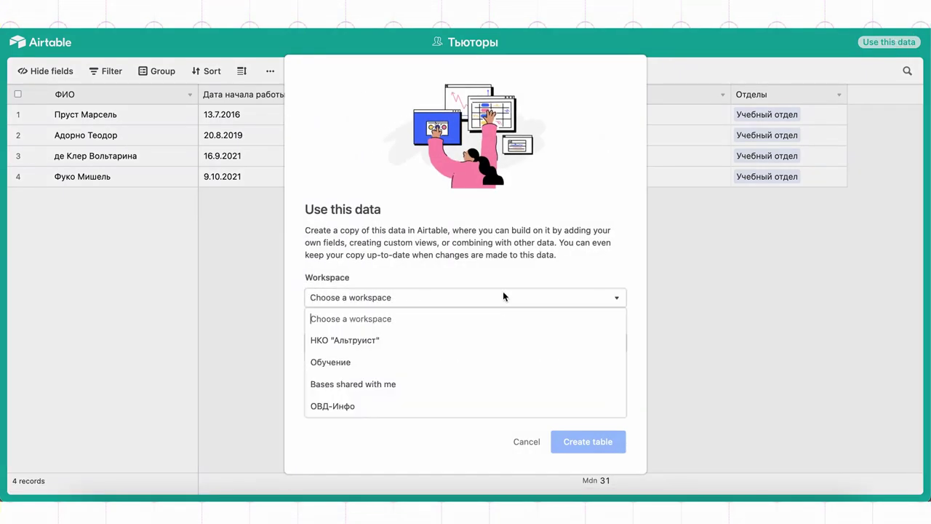
left_click(480, 337)
left_click(475, 344)
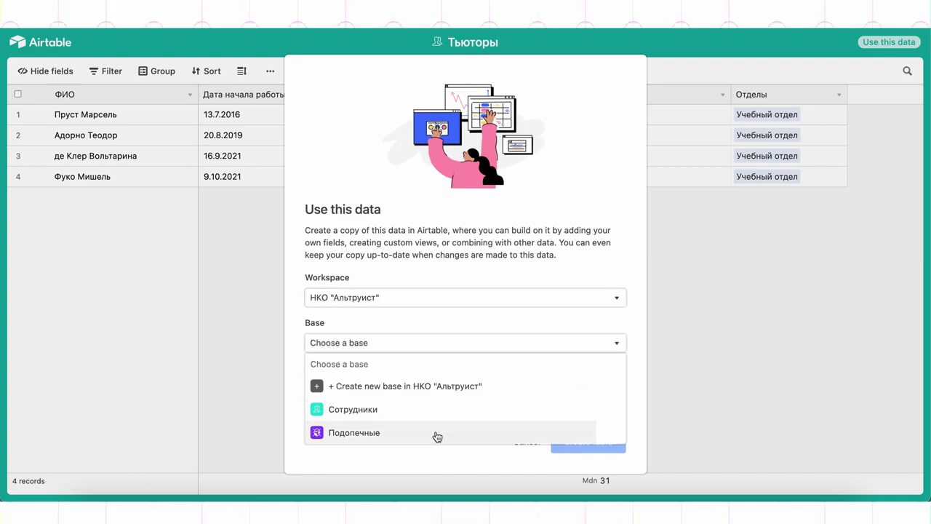
left_click(437, 434)
left_click(526, 444)
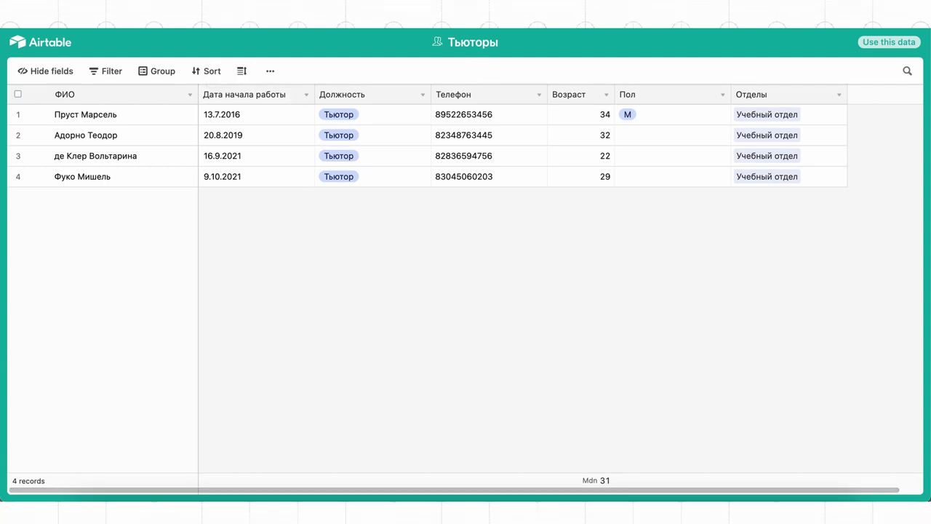
- Add a fifth tutor record with the new tutor's name in the Сотрудники Тьюторы view
key("ctrl+w")
left_click(281, 258)
left_click(221, 216)
type("Берарди Франко")
left_click(458, 257)
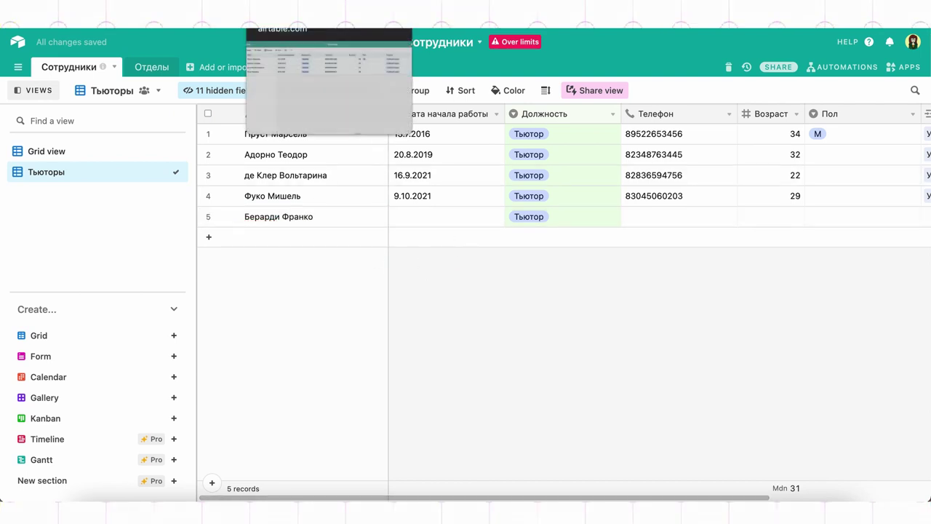
- Run Sync now on the Подопечные base's Тьюторы table to pull in the fifth tutor
left_click(320, 13)
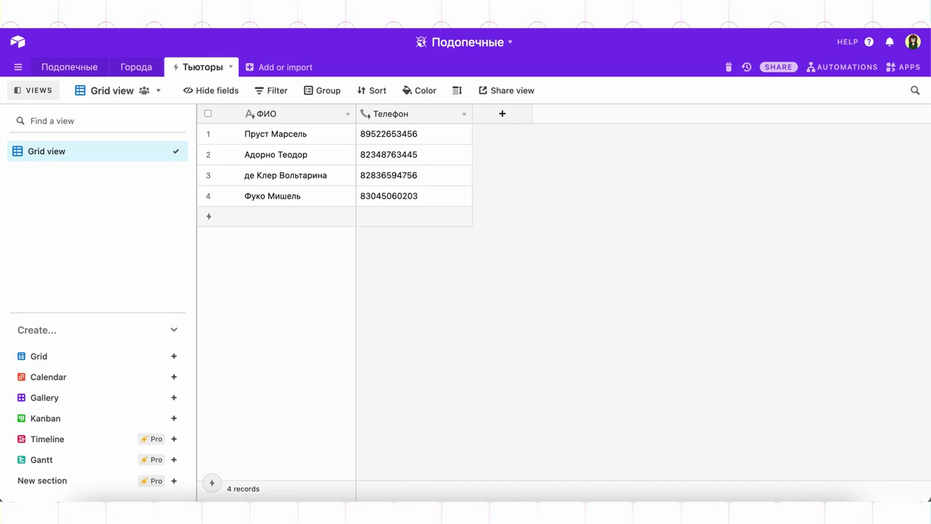
left_click(216, 72)
left_click(183, 201)
left_click(289, 221)
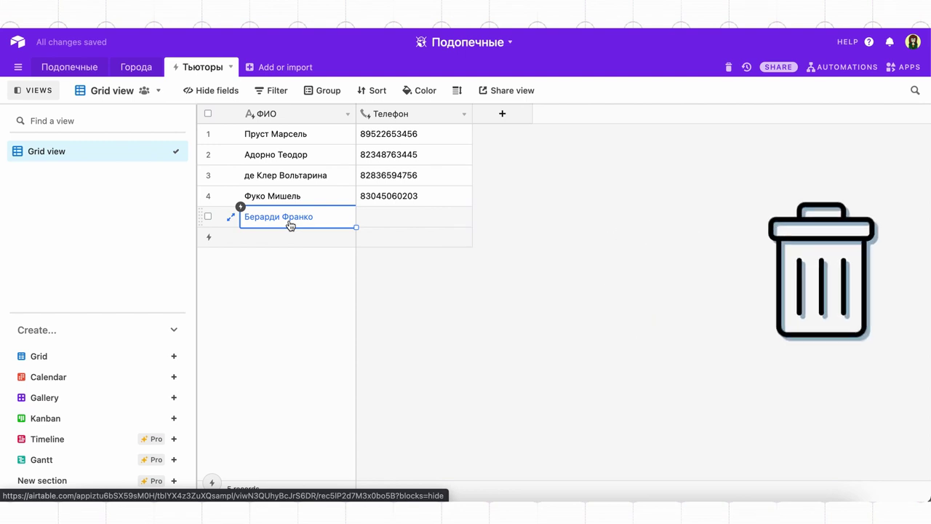
left_click(211, 72)
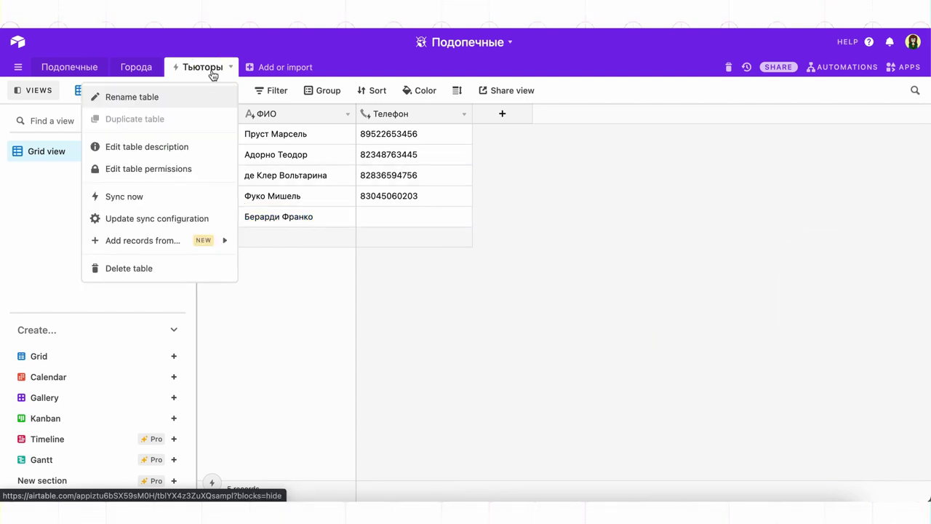
- Review the Тьюторы sync configuration's update method and leave it as sync on request
left_click(181, 220)
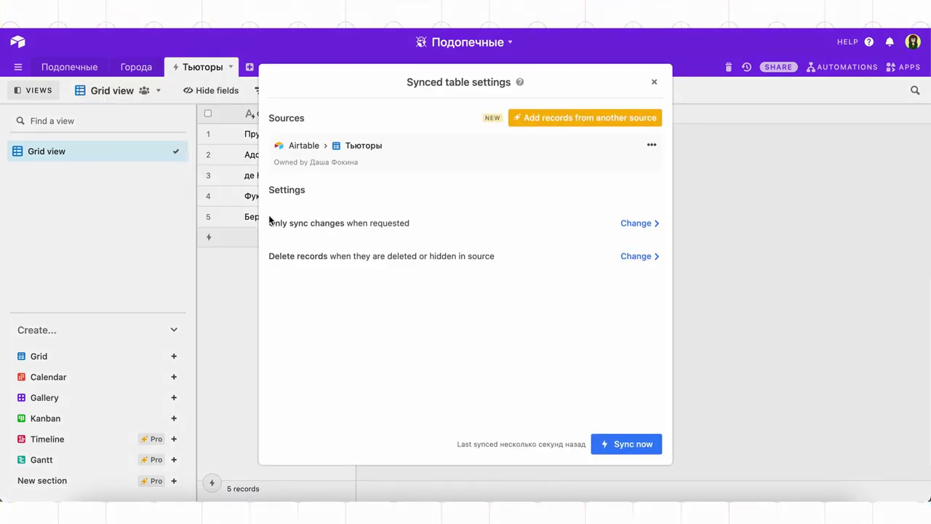
left_click(299, 188)
left_click(628, 229)
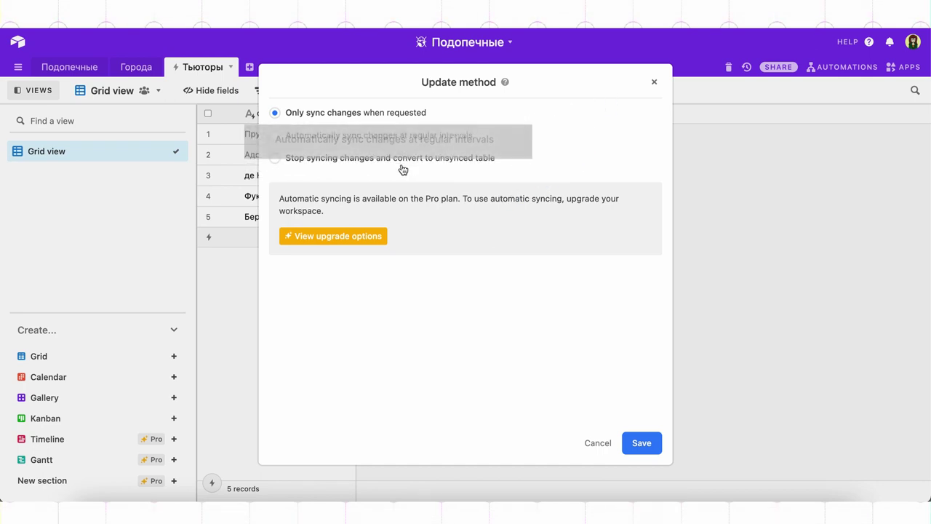
left_click(593, 441)
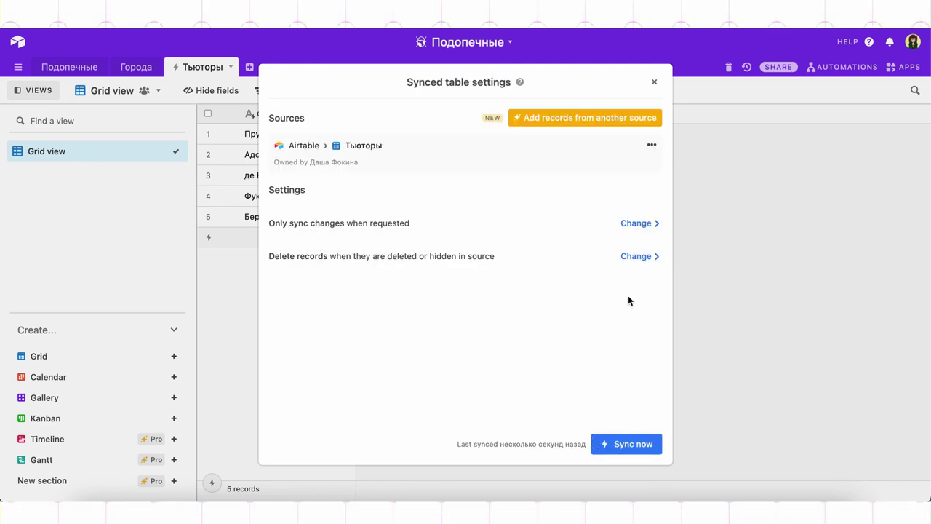
- Set records deleted or hidden in the source to stay in the Тьюторы table, and save
left_click(643, 264)
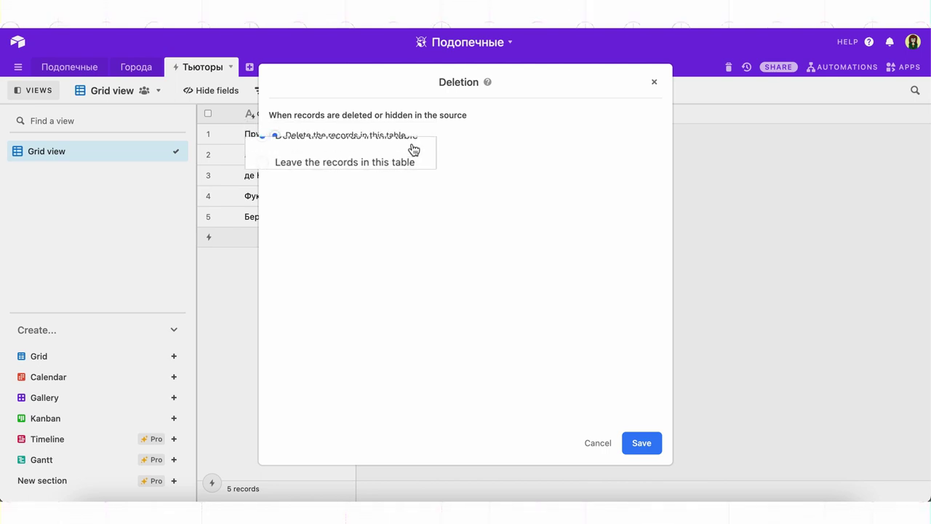
left_click(400, 173)
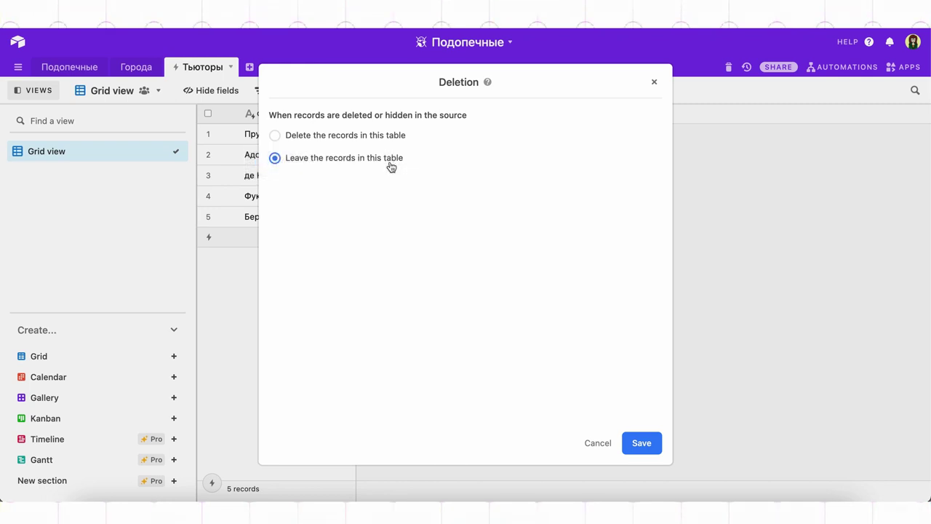
left_click(643, 443)
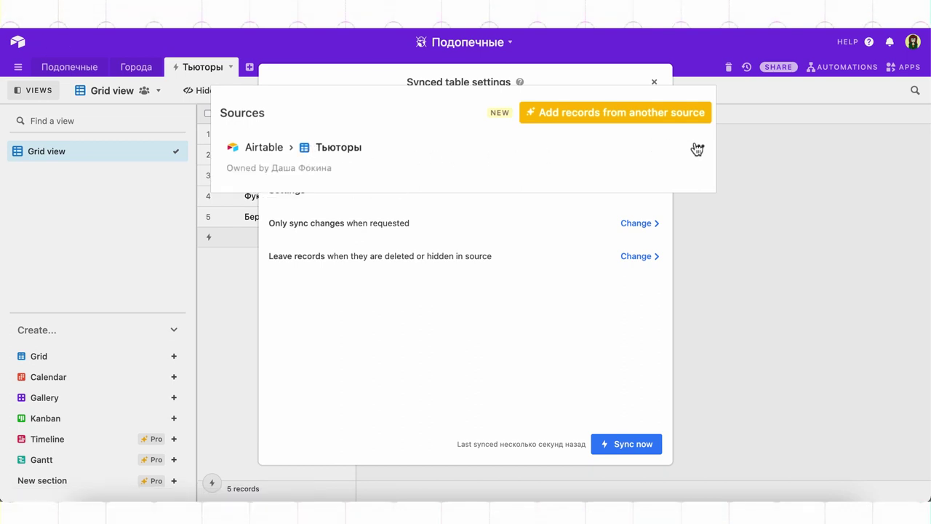
- Add the Пол field to the Тьюторы synced fields and save, now syncing 4 of 7 fields
left_click(651, 145)
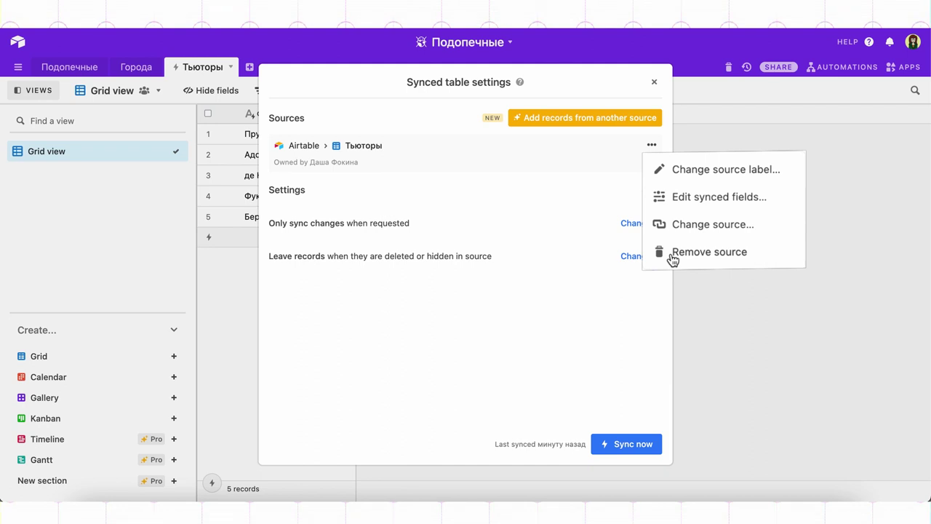
left_click(677, 198)
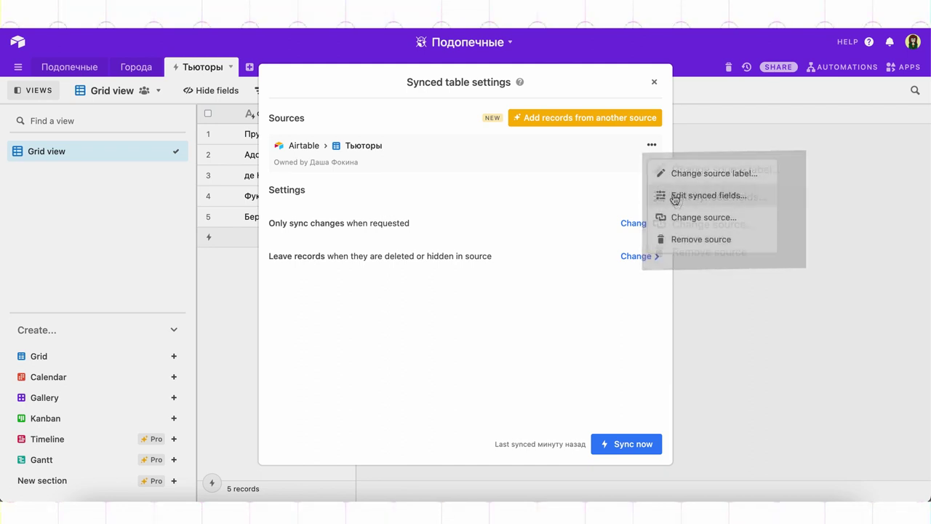
left_click(675, 195)
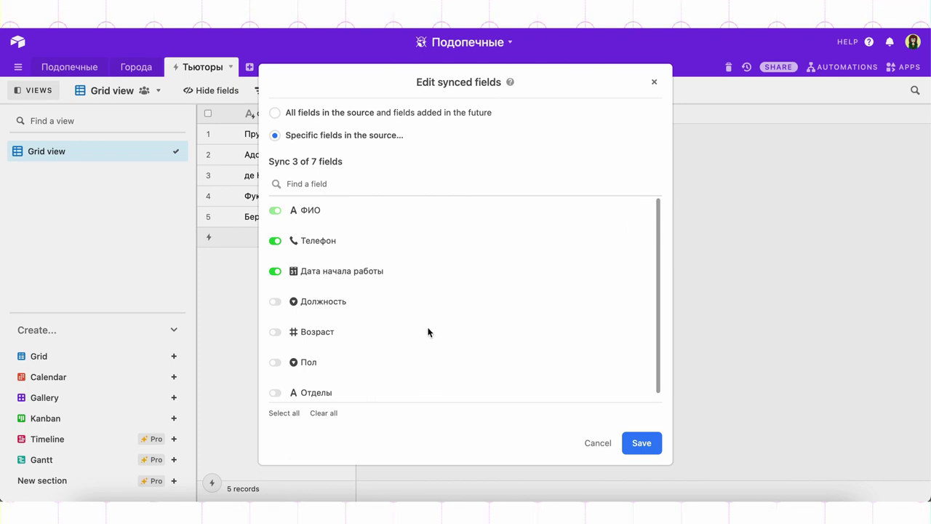
scroll(421, 333, "down", 1)
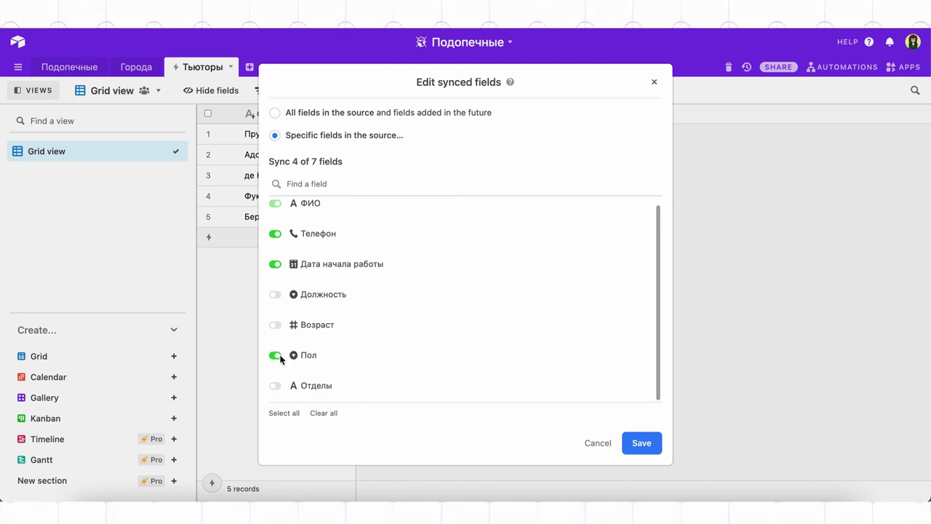
scroll(280, 357, "up", 1)
left_click(276, 211)
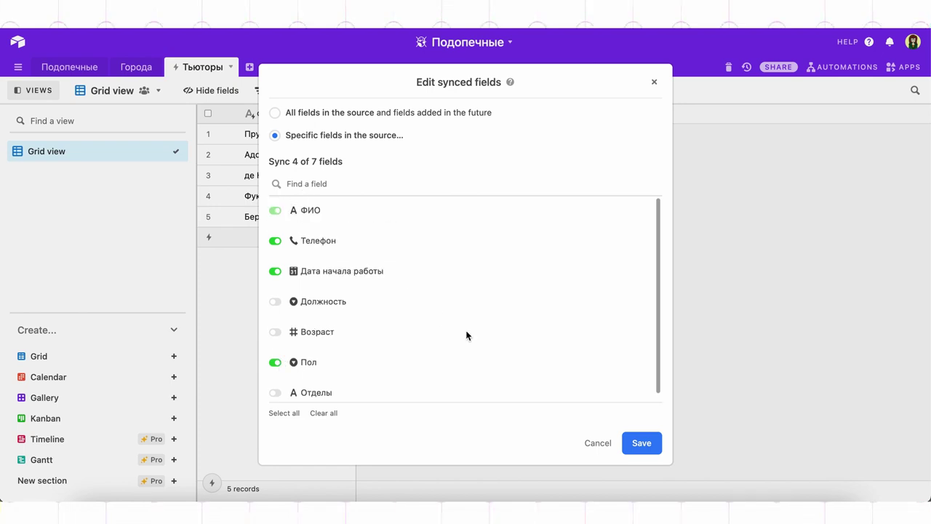
left_click(624, 447)
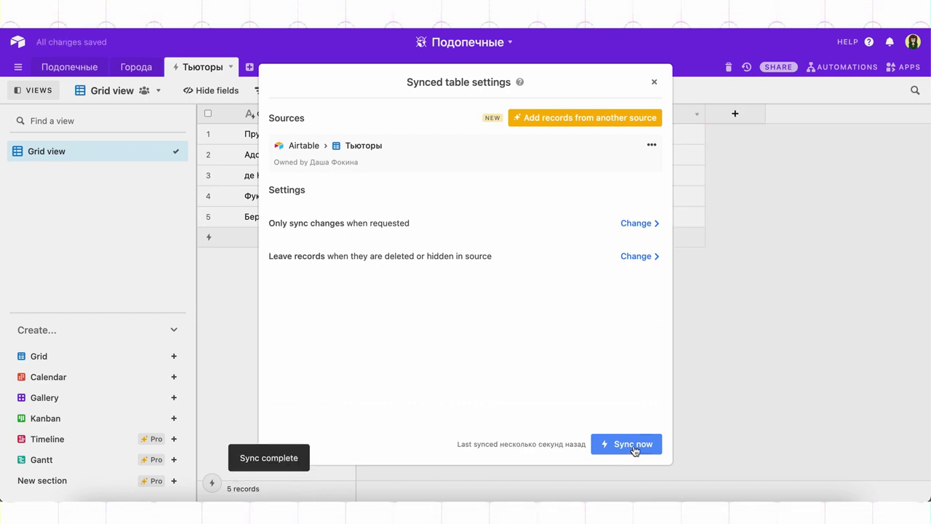
left_click(753, 341)
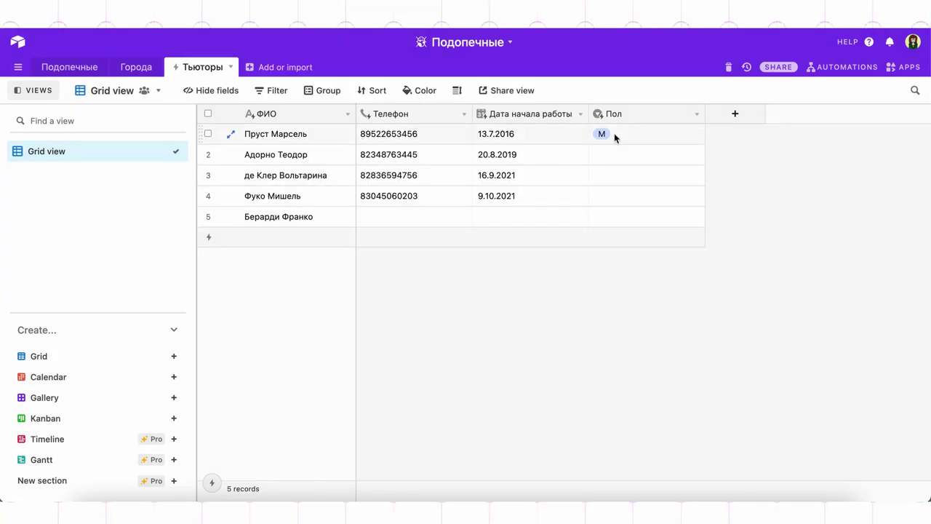
- Create a Подопечные link field in Тьюторы pointing to the Подопечные table, then view that table
left_click(734, 116)
left_click(703, 205)
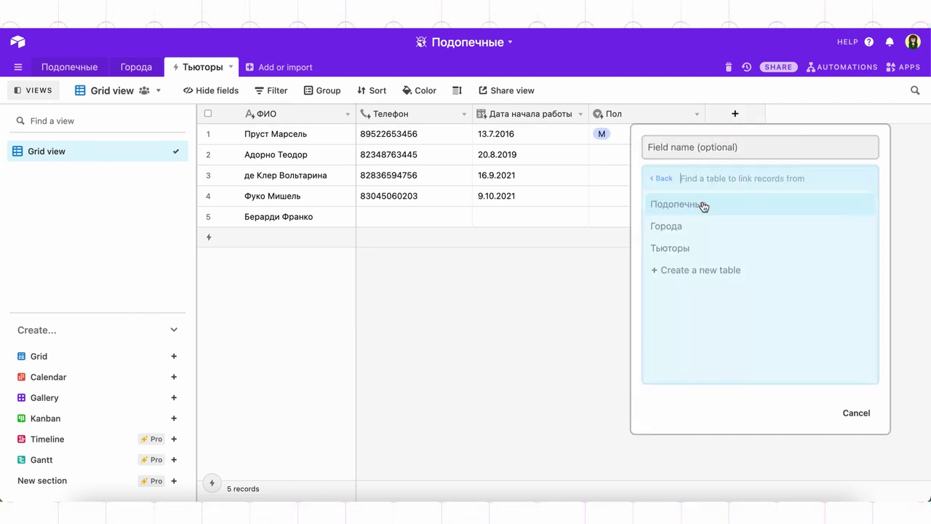
left_click(703, 204)
left_click(703, 148)
type("Подопечные")
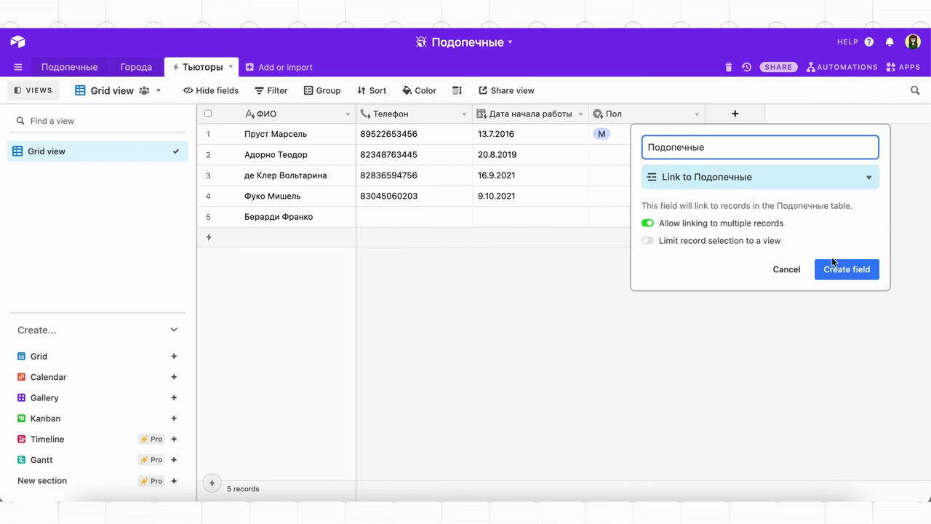
left_click(834, 265)
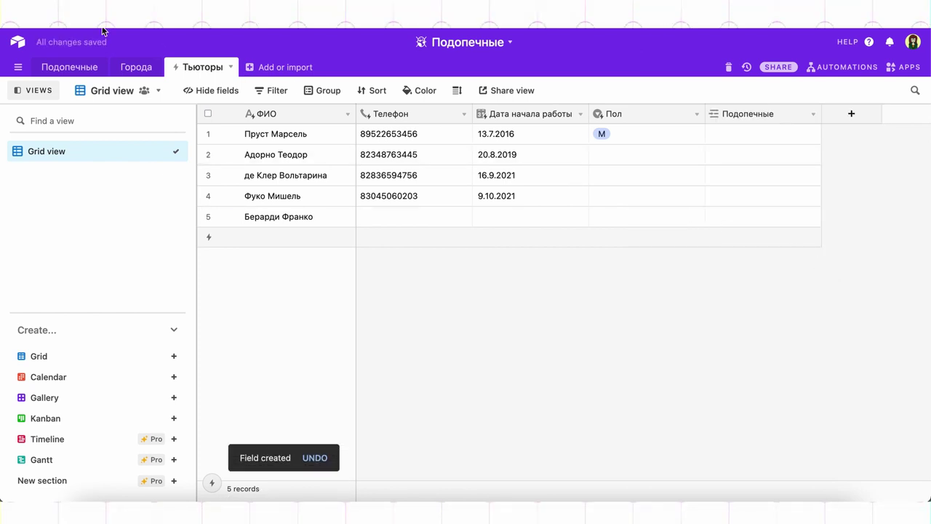
left_click(101, 73)
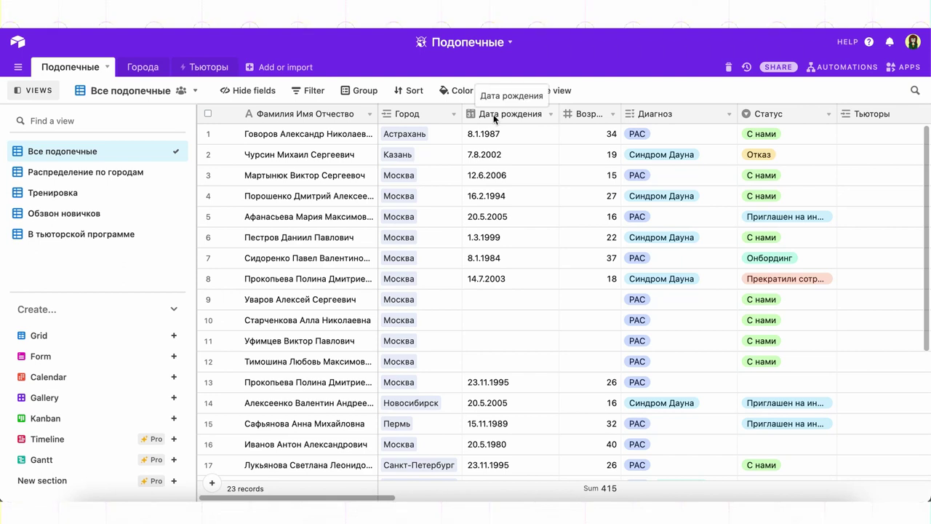
- Link the first and second tutors to the wards in rows 1 and 3
left_click(863, 140)
left_click(813, 134)
left_click(812, 134)
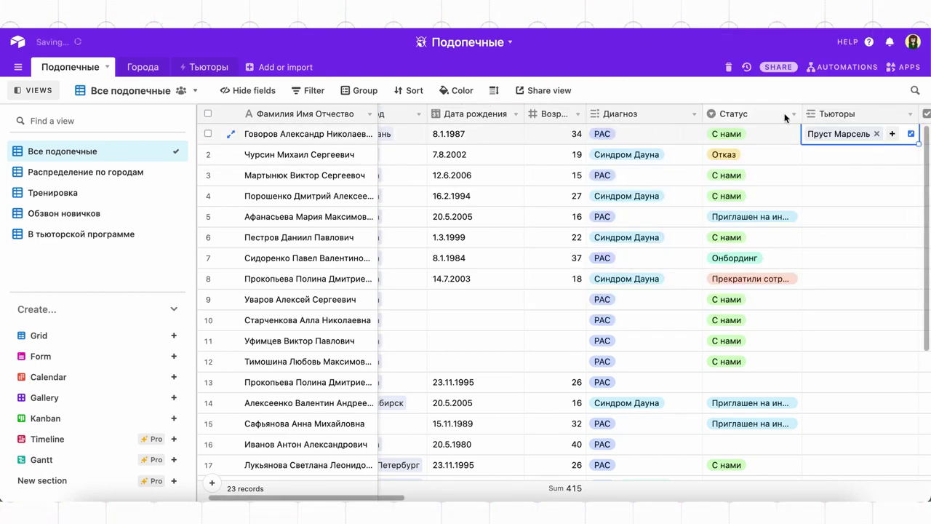
scroll(817, 171, "right", 2)
left_click(706, 183)
left_click(683, 173)
left_click(686, 183)
- Link the third and fourth tutors to rows 4 and 5, then return to Тьюторы
left_click(761, 175)
left_click(677, 207)
left_click(678, 218)
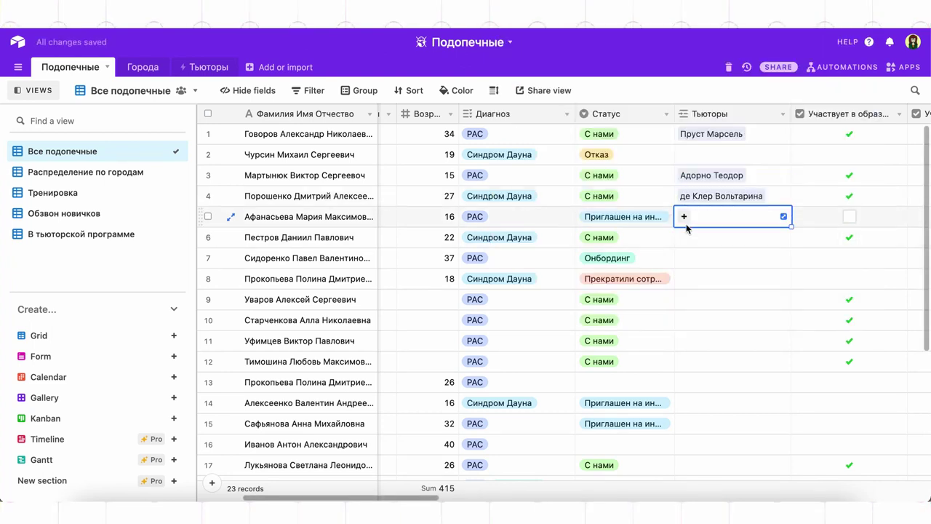
left_click(683, 216)
scroll(640, 262, "down", 1)
left_click(641, 264)
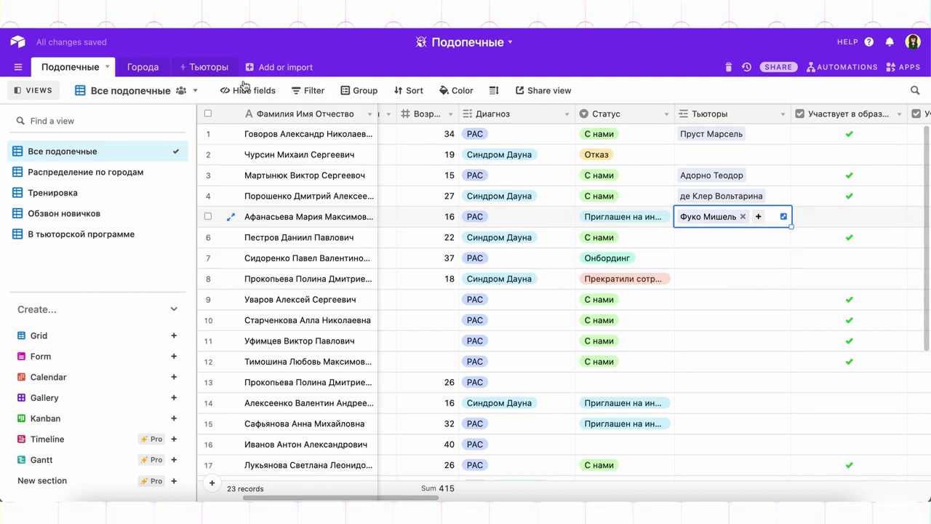
left_click(218, 68)
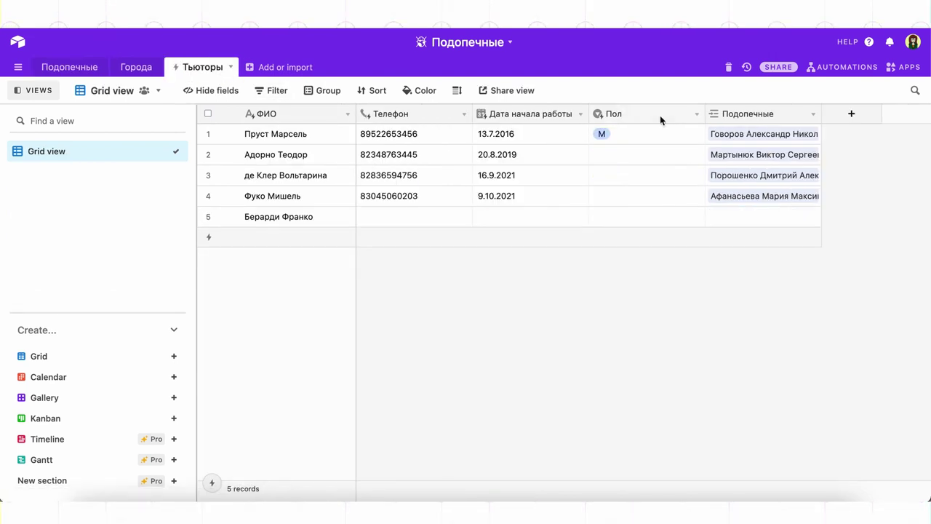